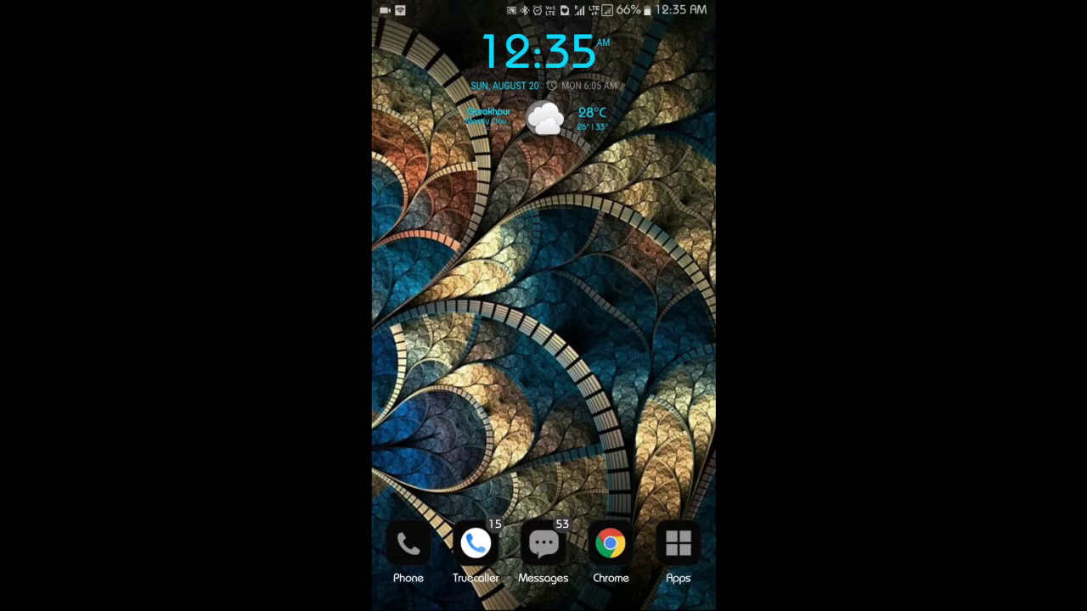
Step: Hide Mi Store by dragging its icon from the all-apps list onto Hide
left_click(544, 305)
key("Escape")
left_click(679, 548)
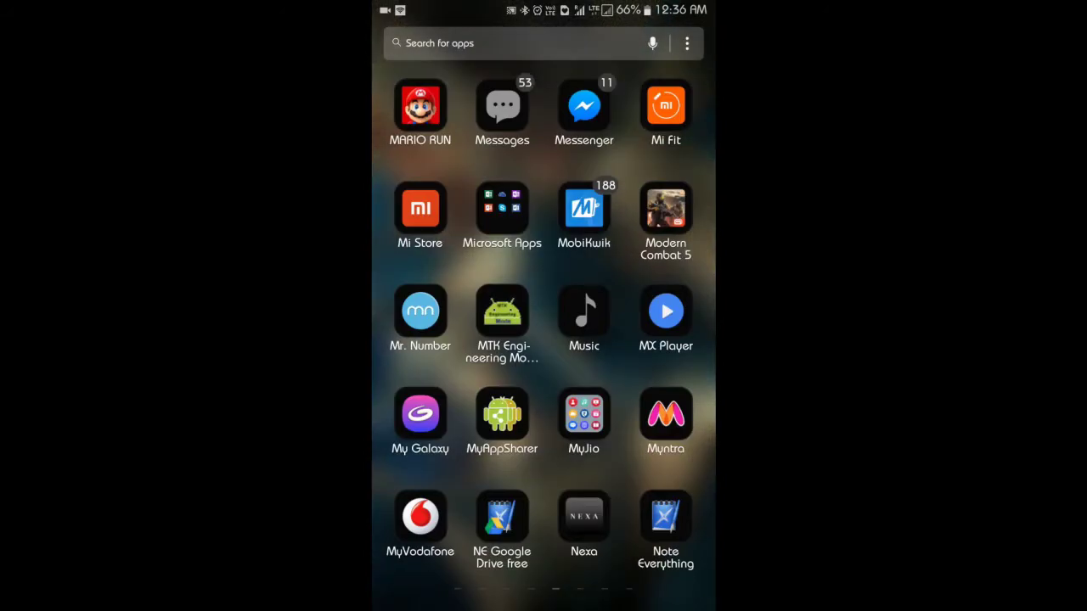
left_click(419, 208)
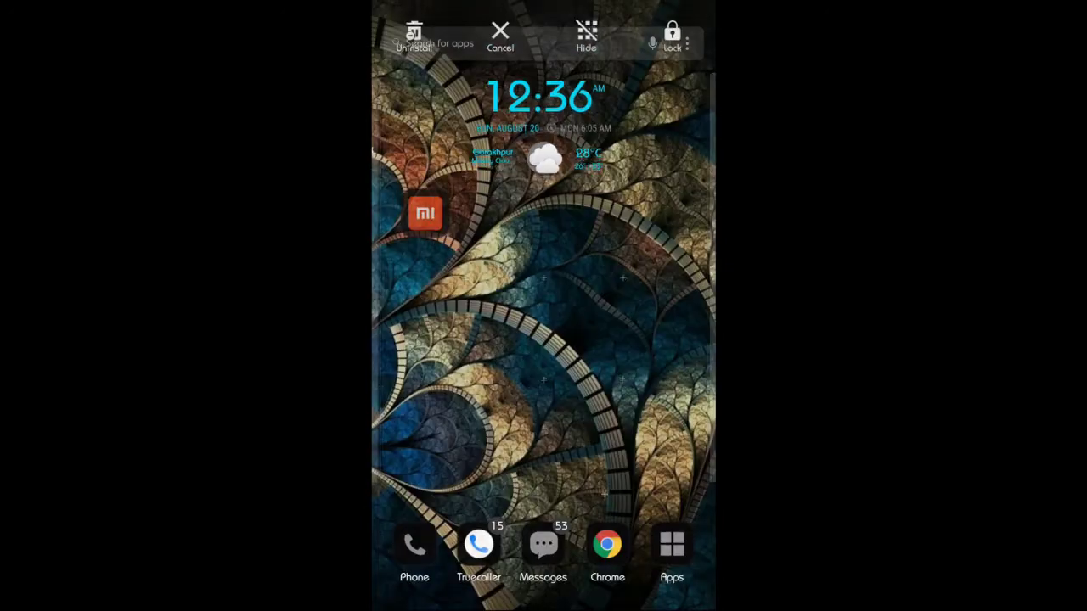
mouse_move(420, 208)
left_mouse_down()
mouse_move(441, 243)
mouse_move(519, 263)
mouse_move(513, 252)
mouse_move(506, 359)
mouse_move(515, 382)
mouse_move(563, 352)
mouse_move(614, 264)
mouse_move(625, 99)
mouse_move(585, 36)
mouse_move(618, 207)
mouse_move(602, 68)
mouse_move(581, 400)
mouse_move(628, 308)
mouse_move(651, 207)
mouse_move(643, 123)
mouse_move(586, 36)
left_mouse_up()
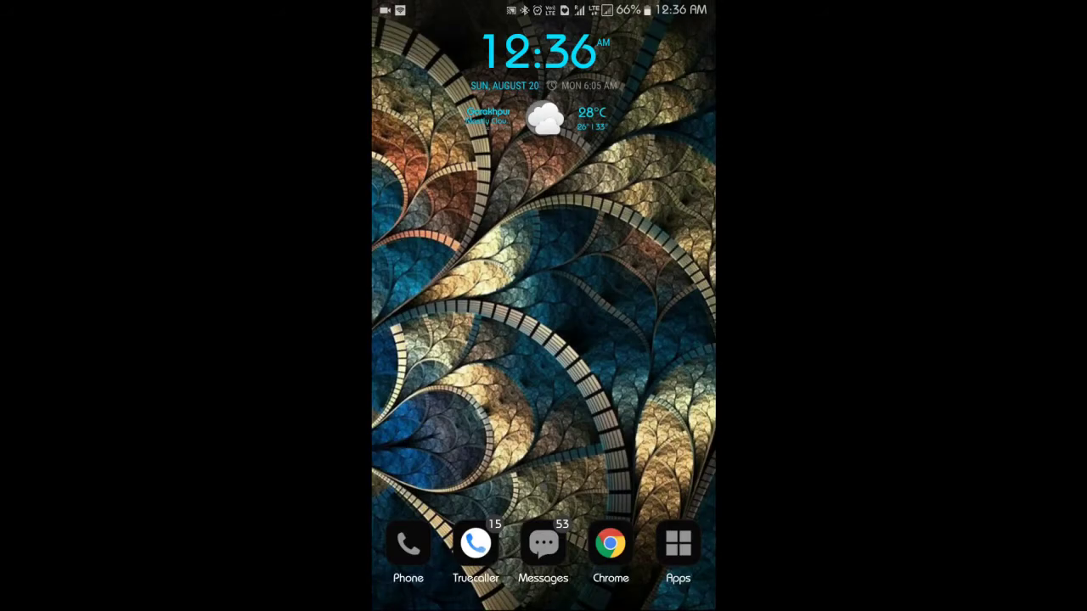
left_click(679, 552)
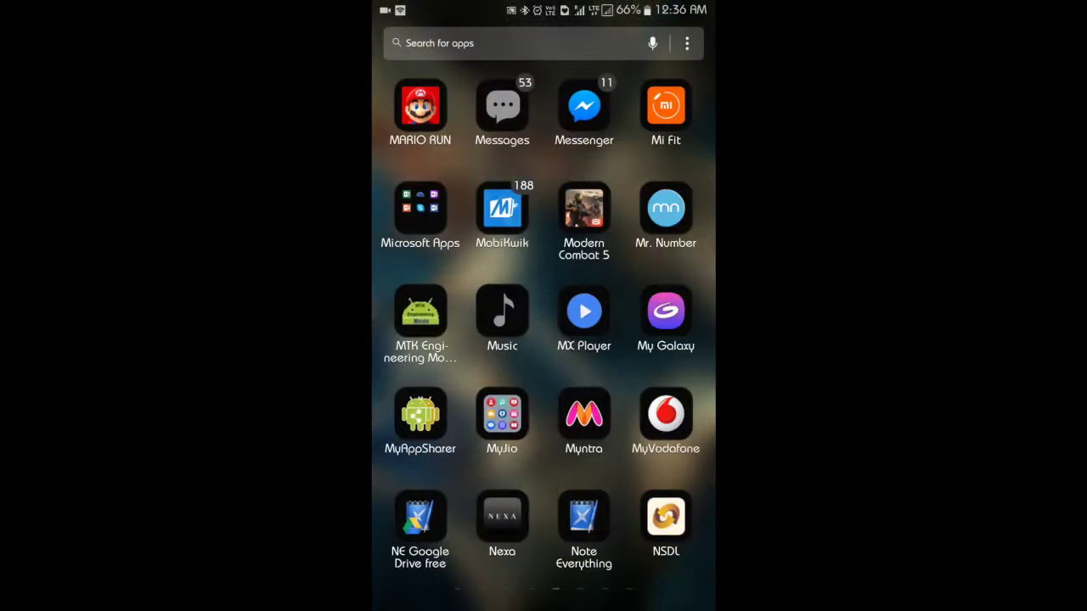
mouse_move(628, 340)
left_mouse_down()
mouse_move(458, 340)
mouse_move(628, 340)
left_mouse_up()
left_click(502, 311)
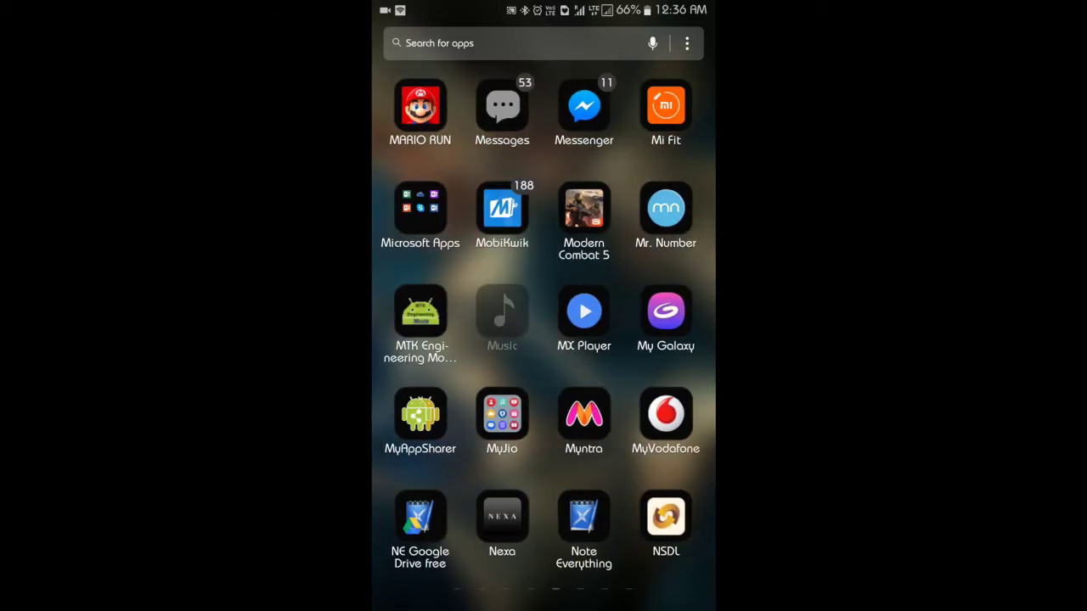
mouse_move(458, 340)
left_mouse_down()
mouse_move(628, 340)
mouse_move(459, 340)
left_mouse_up()
mouse_move(629, 340)
left_mouse_down()
mouse_move(459, 340)
mouse_move(629, 339)
left_mouse_up()
left_click_drag(459, 340, 629, 339)
key("Home")
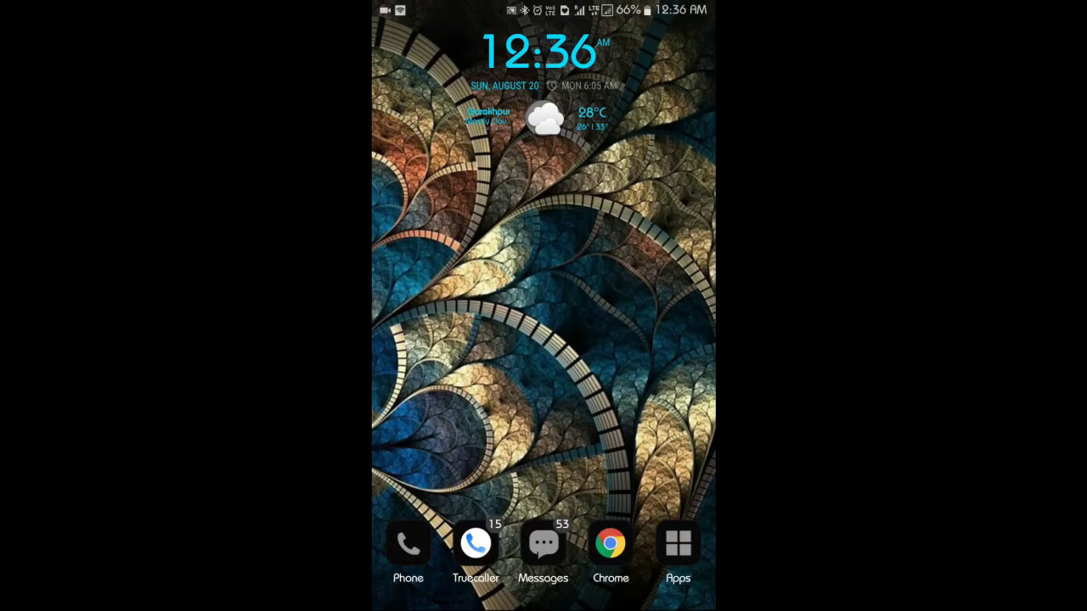
Step: Go to the Play Store home page and search Google Play for 'mi st'
left_click_drag(646, 297, 442, 297)
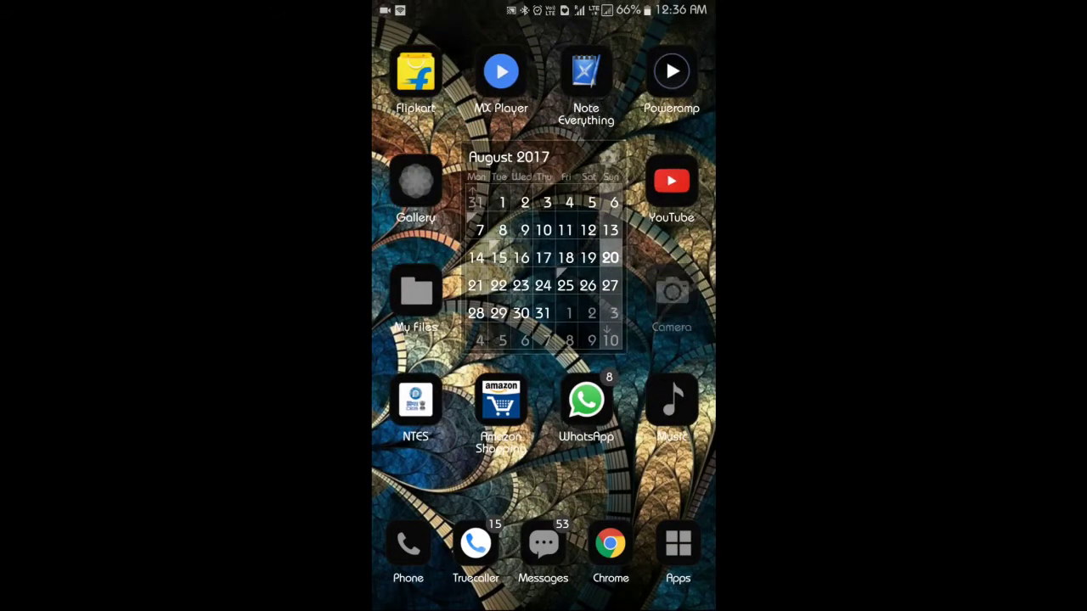
left_click_drag(645, 297, 442, 297)
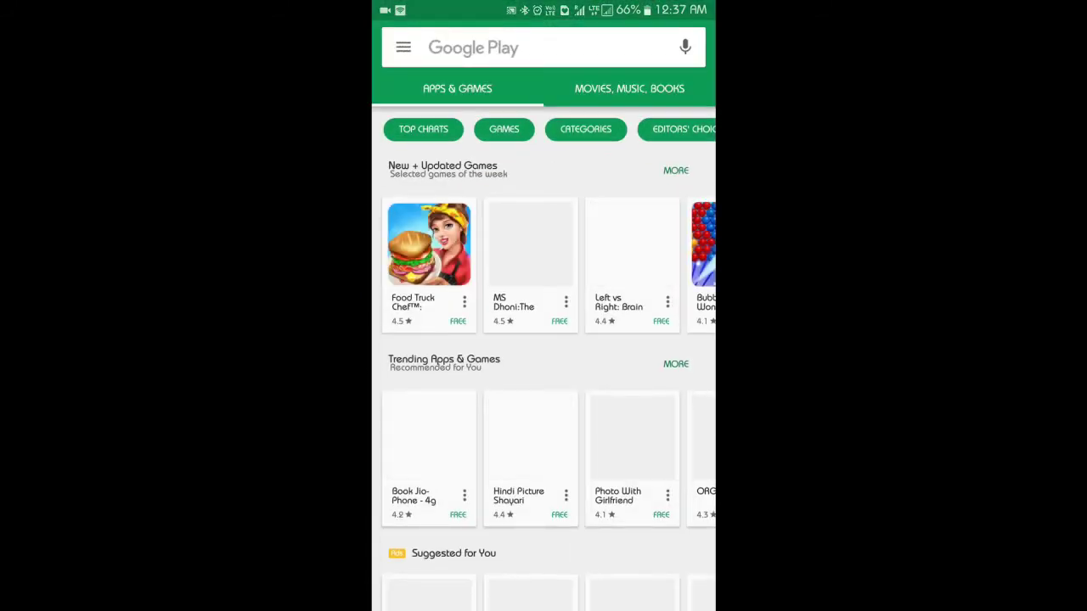
left_click(509, 48)
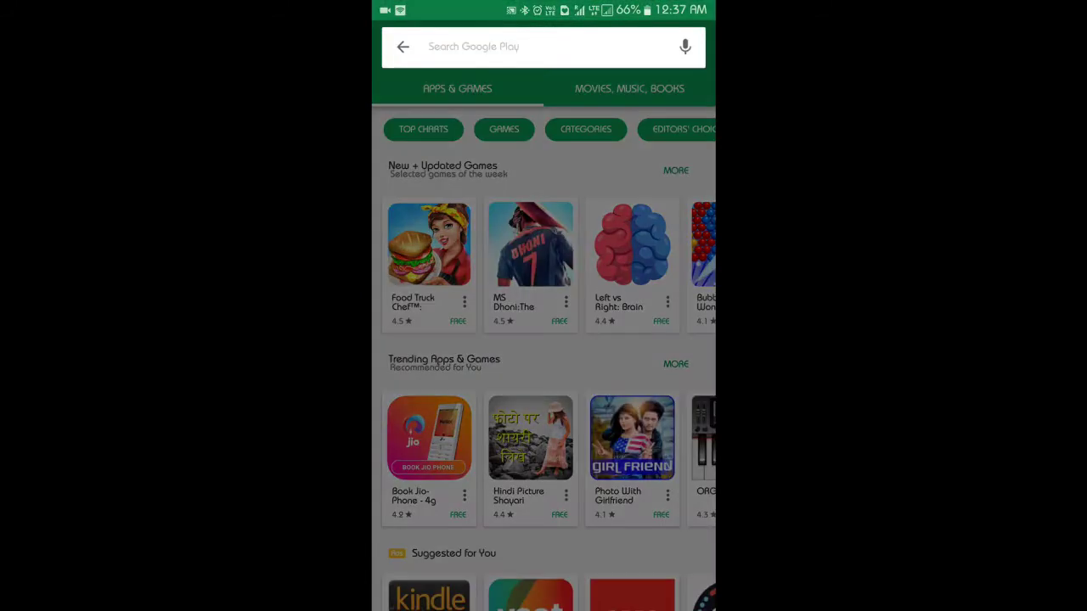
type("mi st")
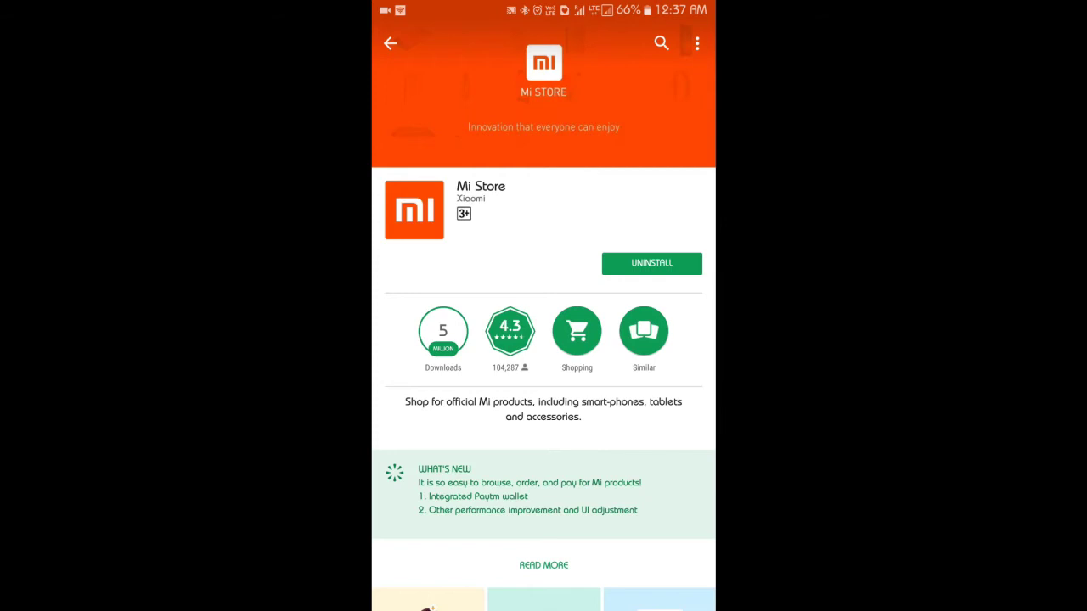
Step: Leave the Mi Store listing and search the installed apps for 'secure'
left_click(661, 43)
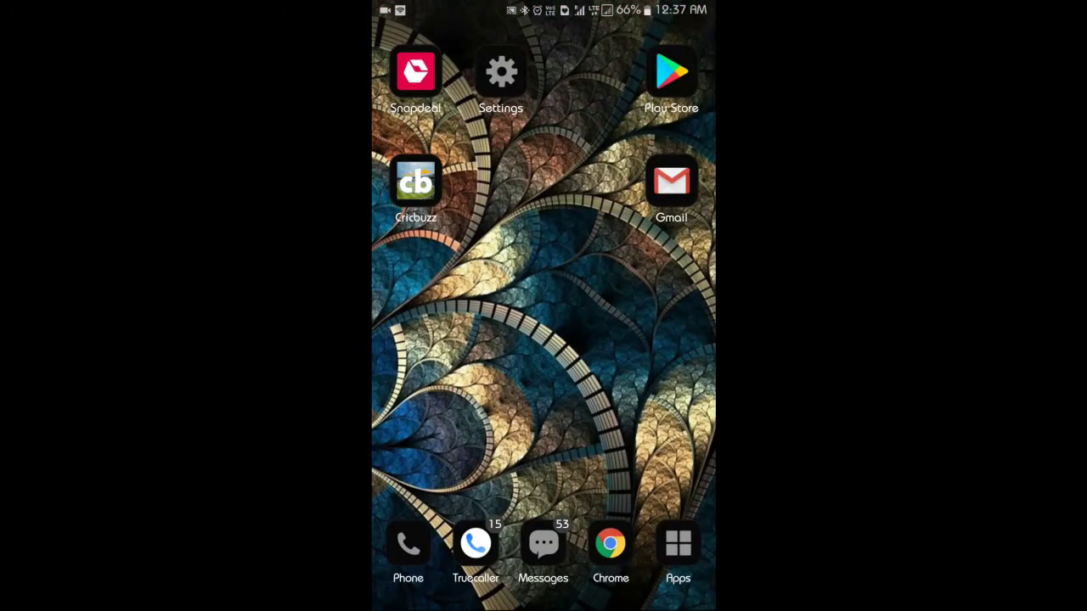
left_click_drag(441, 339, 663, 339)
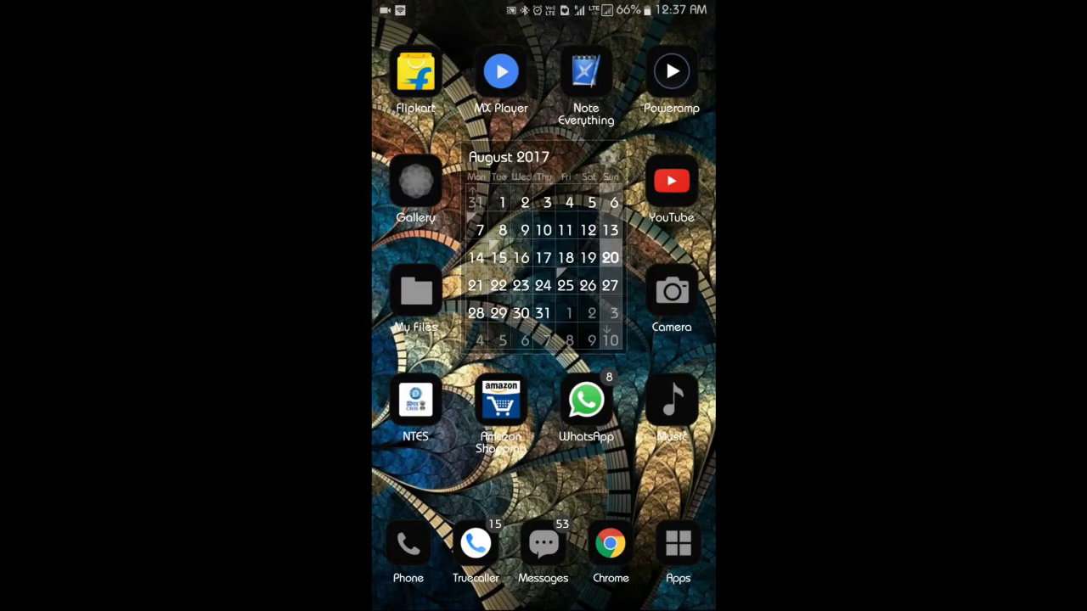
left_click(678, 548)
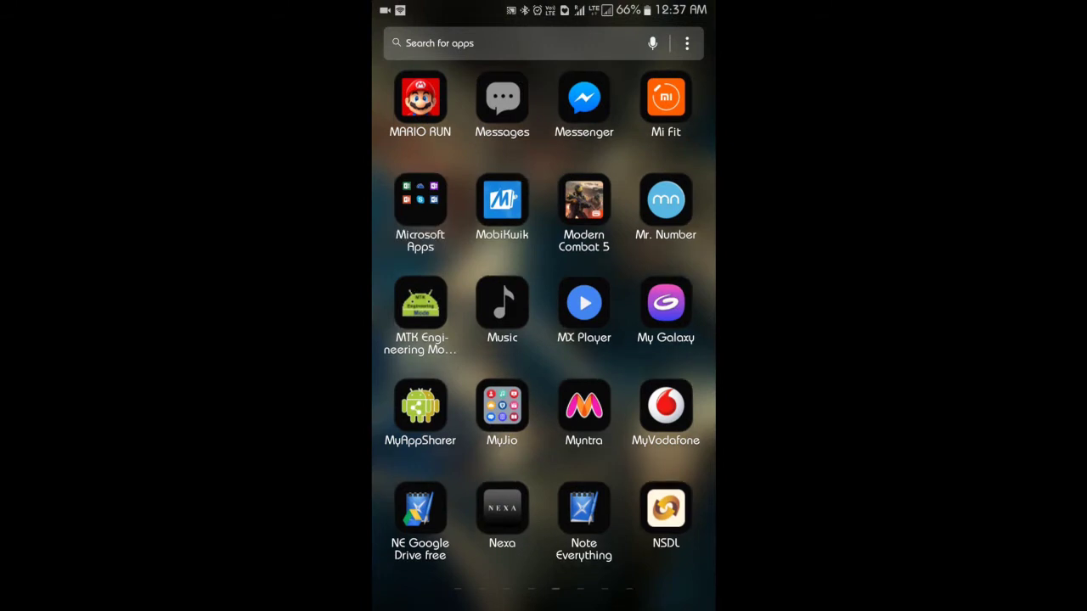
left_click(524, 42)
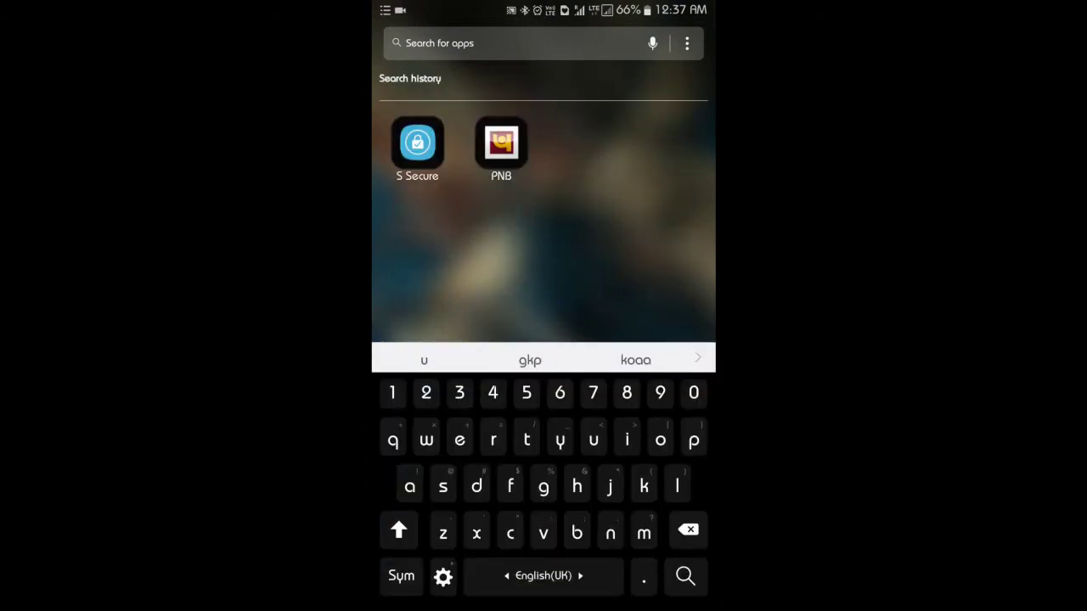
type("sec")
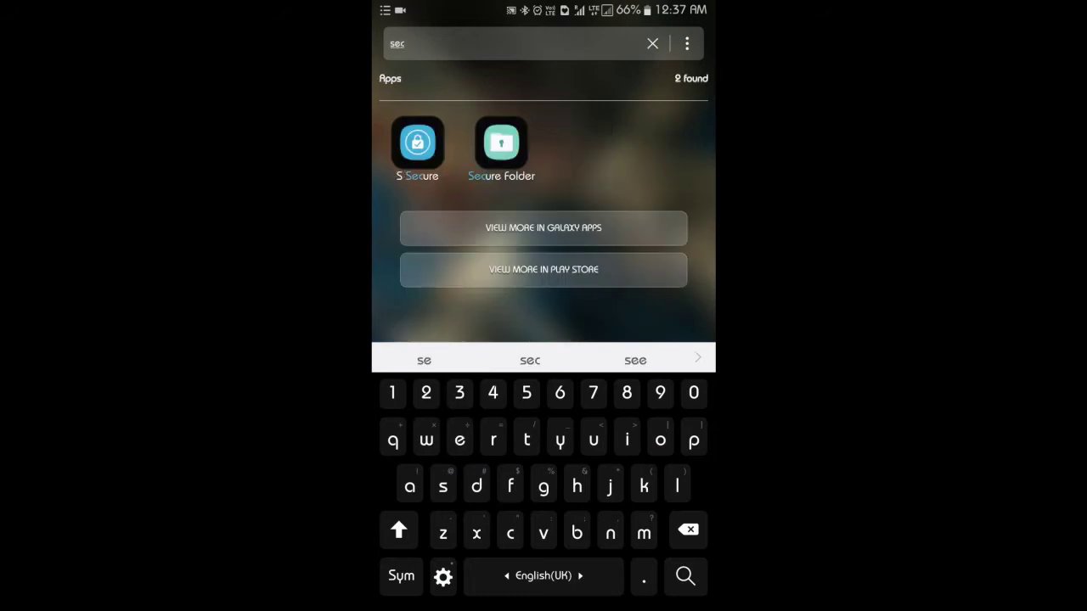
type("ure")
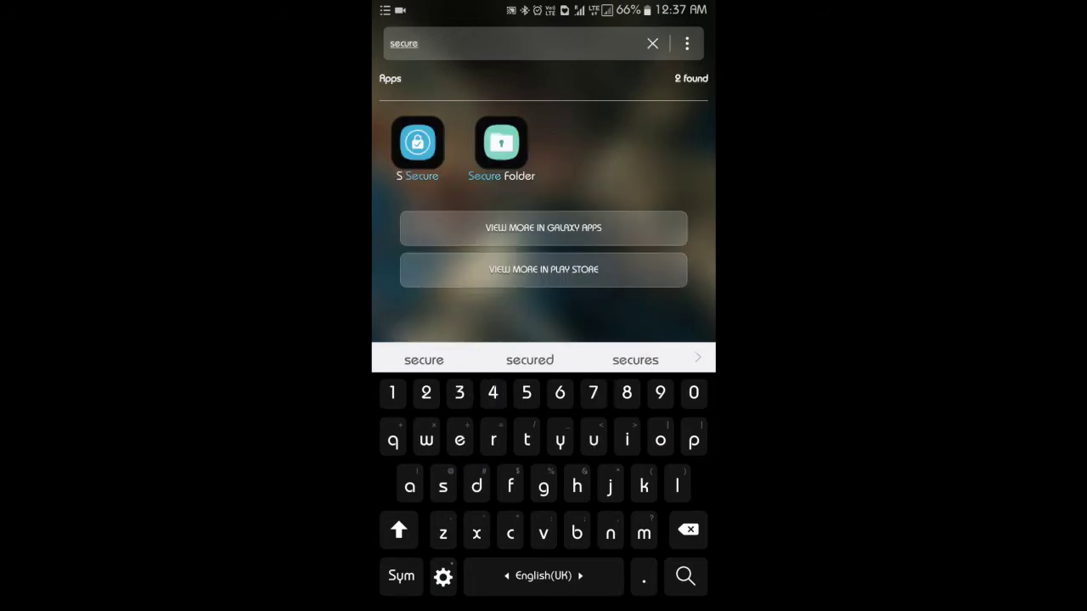
Step: Remove Mi Store from S Secure's Hidden apps list and return to the app list
left_click(417, 142)
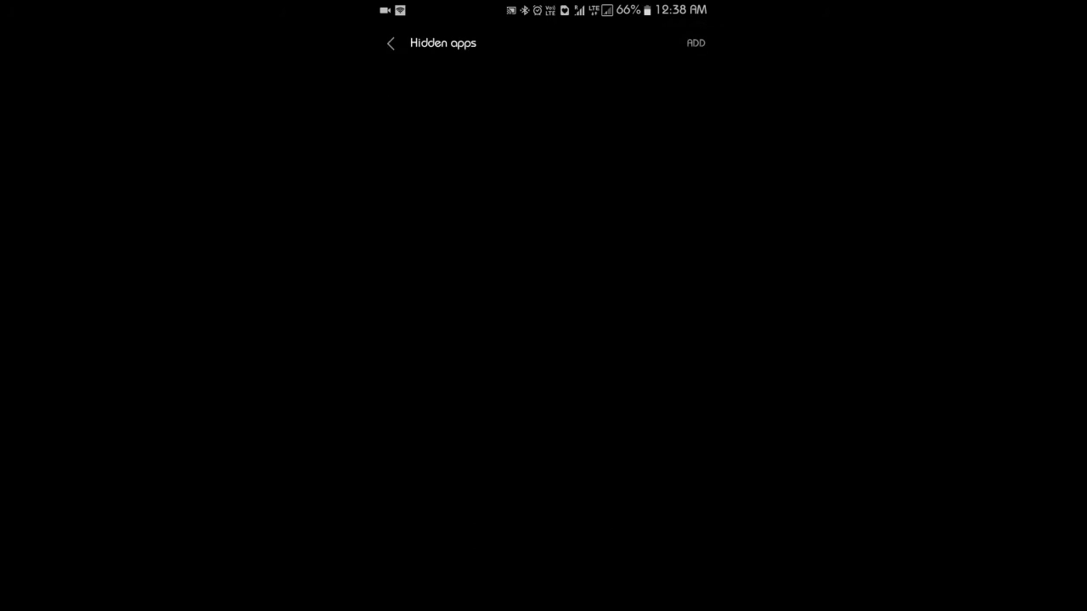
key("Escape")
key("Escape")
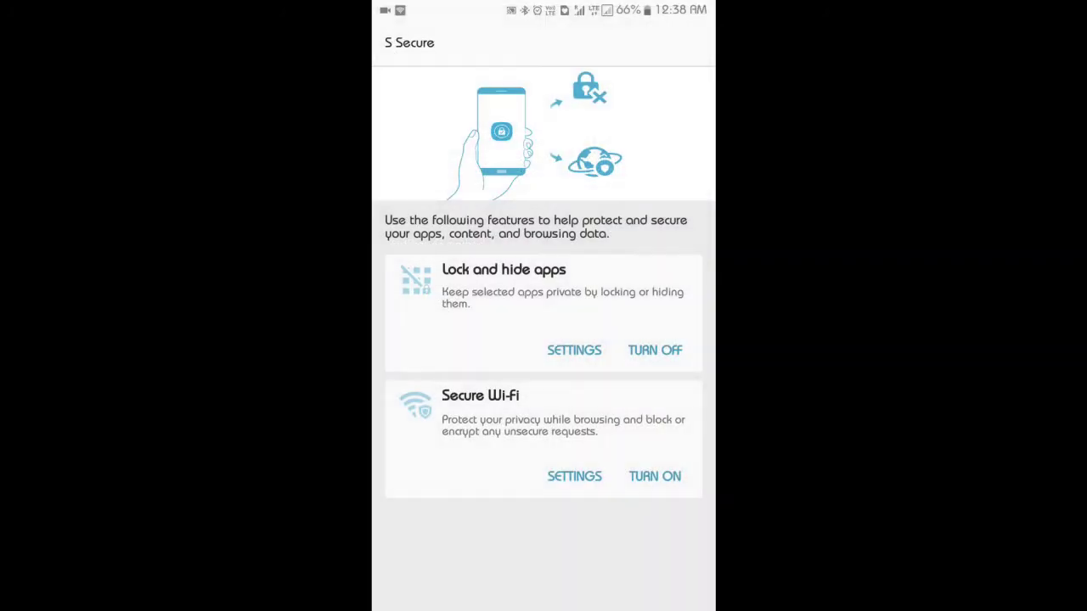
key("Escape")
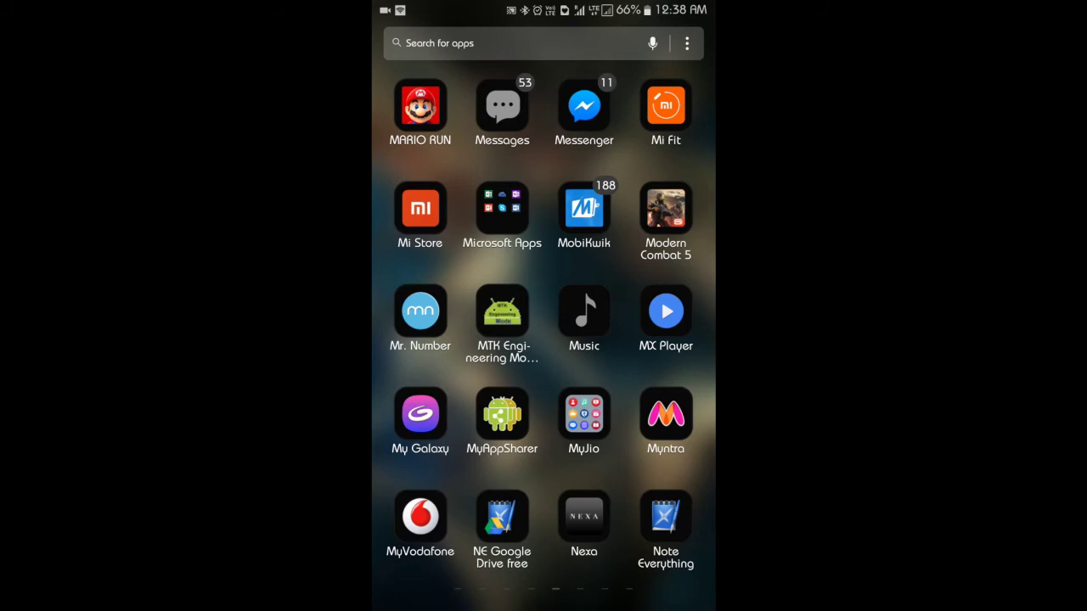
Step: Return home and move to the page with Play Store, Settings and Gmail
key("Escape")
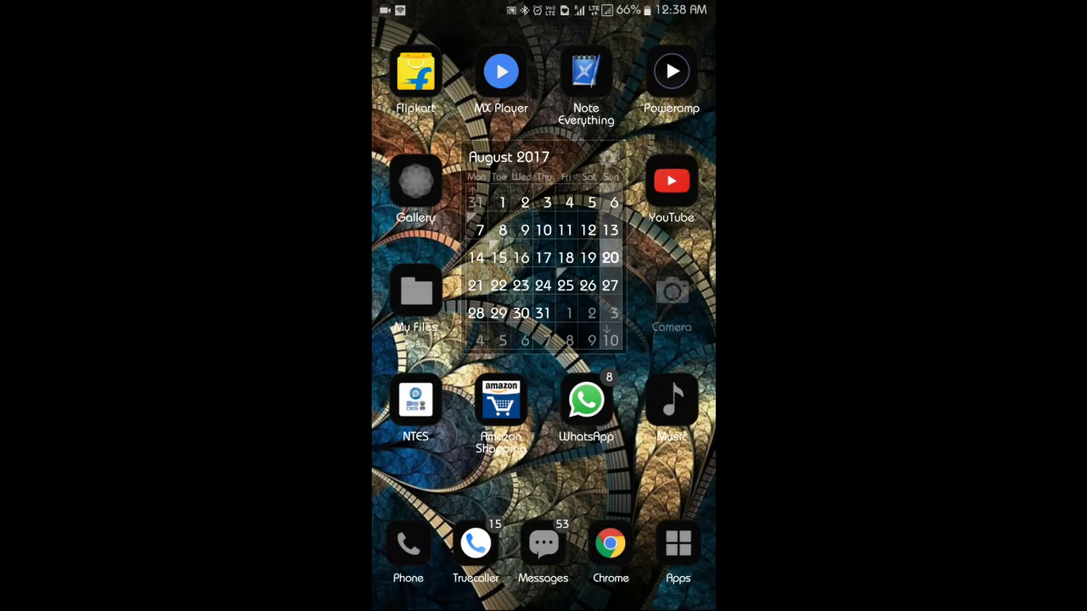
left_click_drag(645, 255, 424, 255)
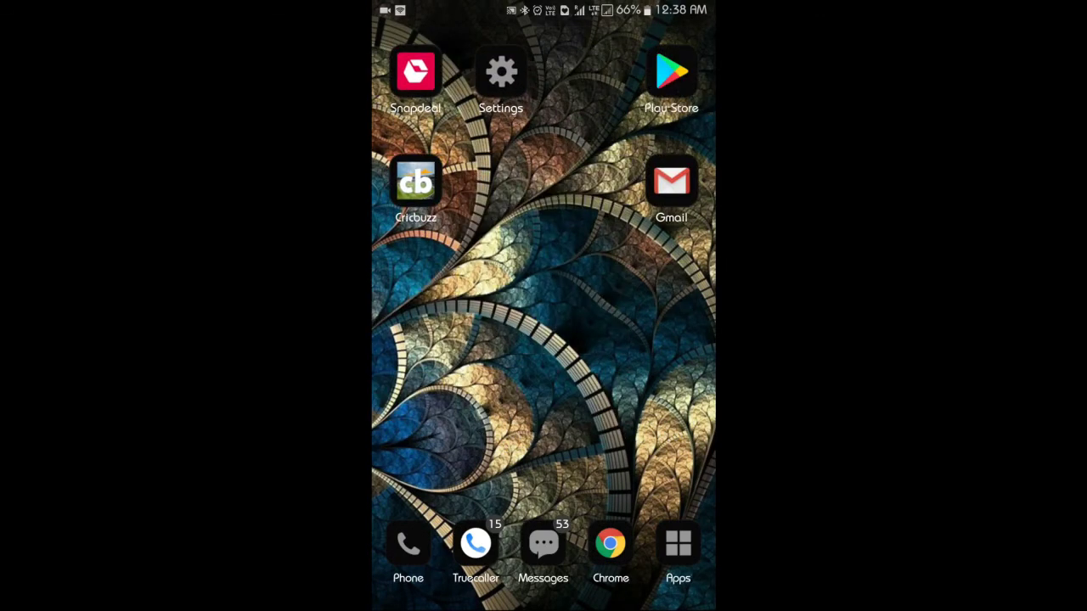
Step: Search Play Store for 'mi' and open the Mi Store listing showing Uninstall and Open
left_click(671, 77)
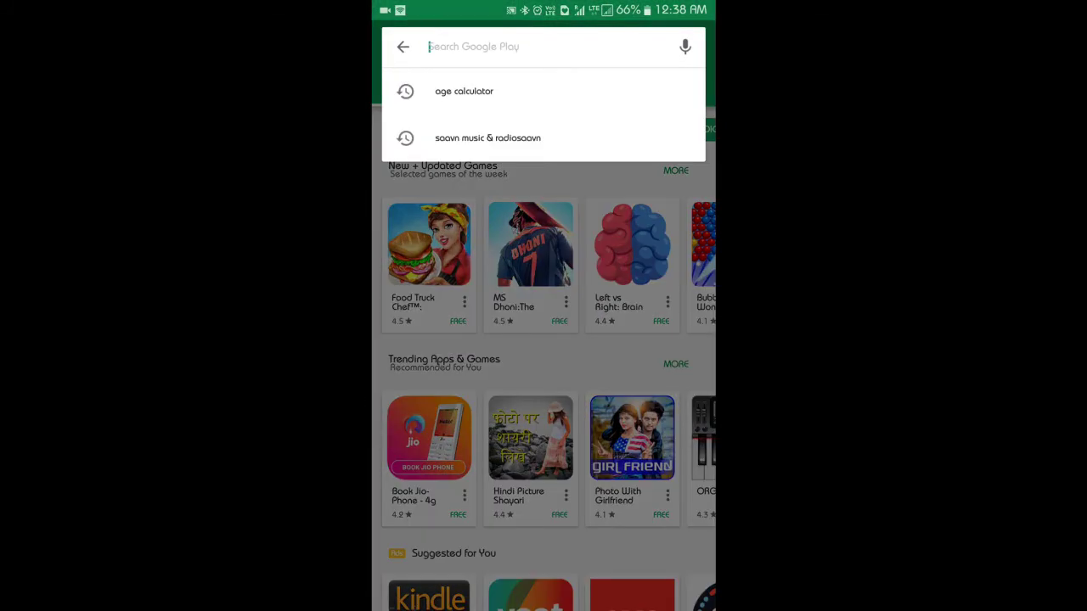
type("mi")
left_click(451, 138)
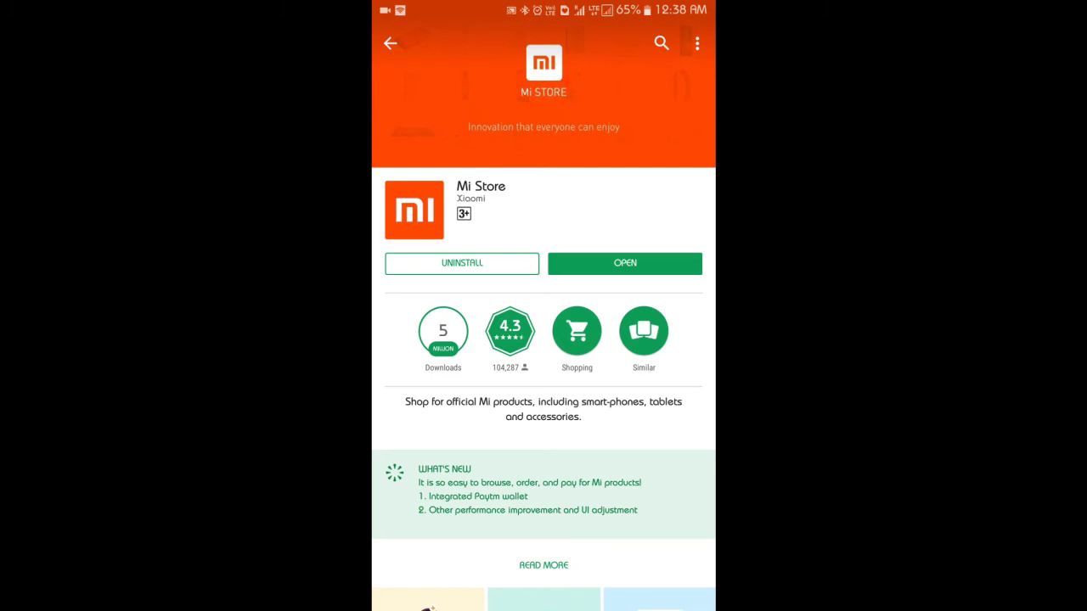
scroll(543, 340, "down", 5)
scroll(544, 339, "up", 5)
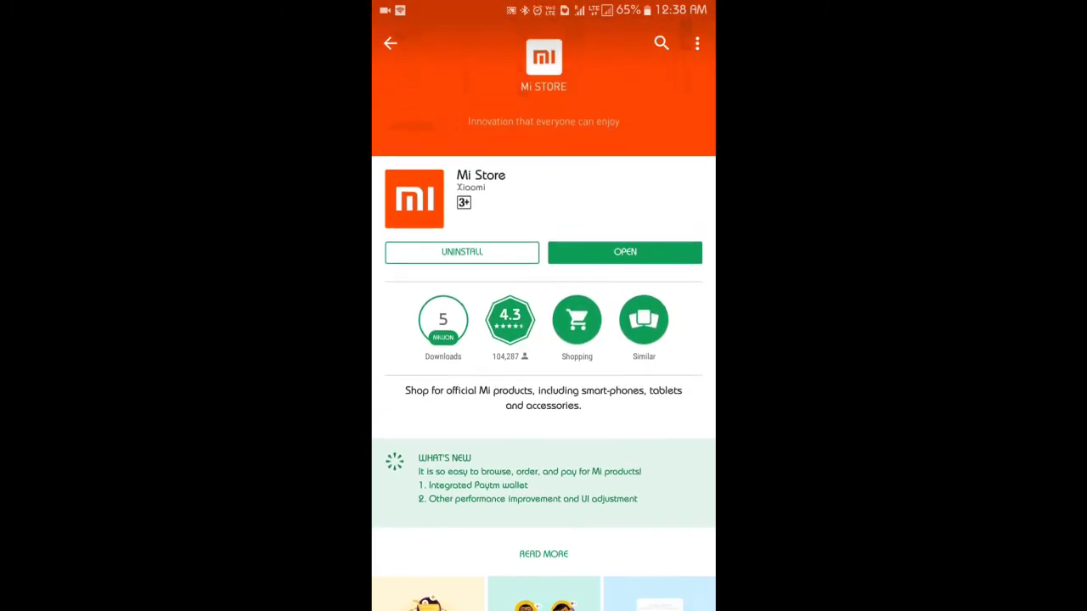
scroll(544, 340, "down", 2)
scroll(544, 339, "up", 2)
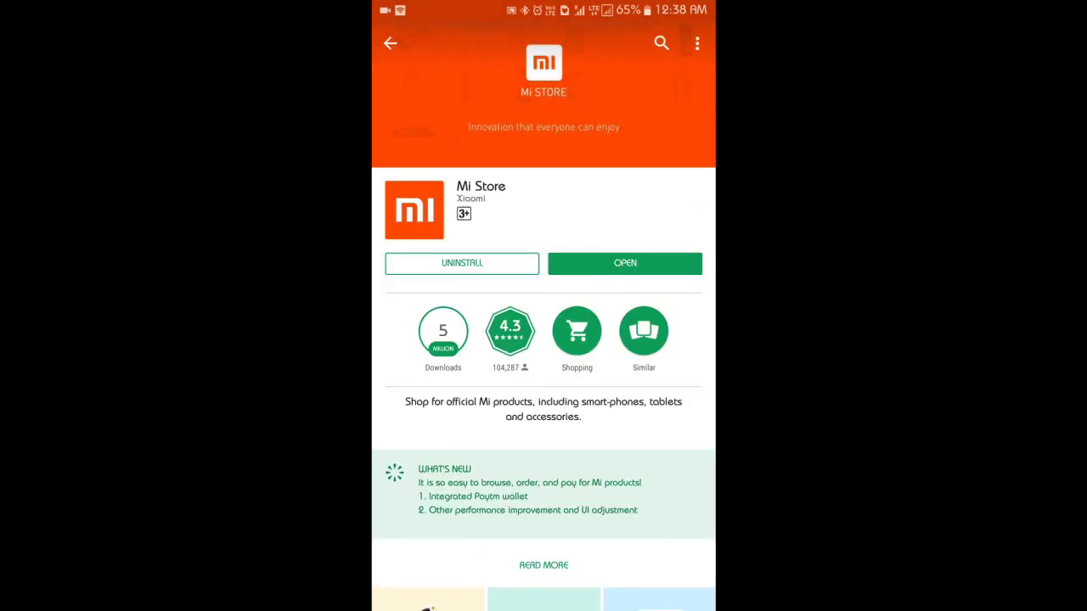